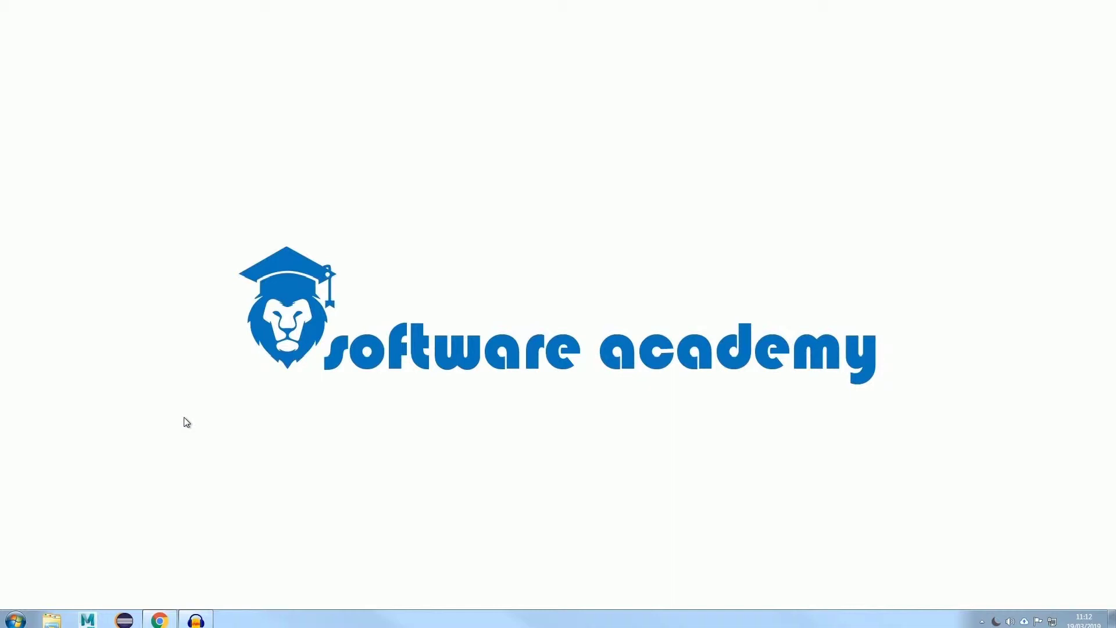
# Download the Python 3.7.2 Windows installer from python.org's Downloads page in maximized Chrome.
pyautogui.click(158, 620)
pyautogui.doubleClick(732, 94)
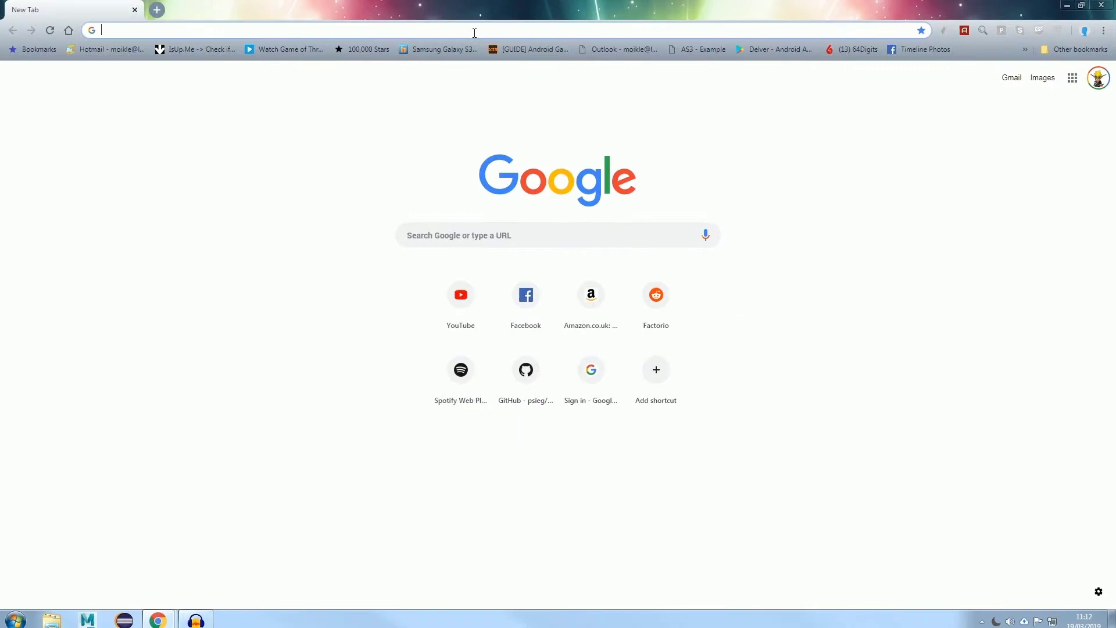
pyautogui.click(474, 32)
pyautogui.write('python.org')
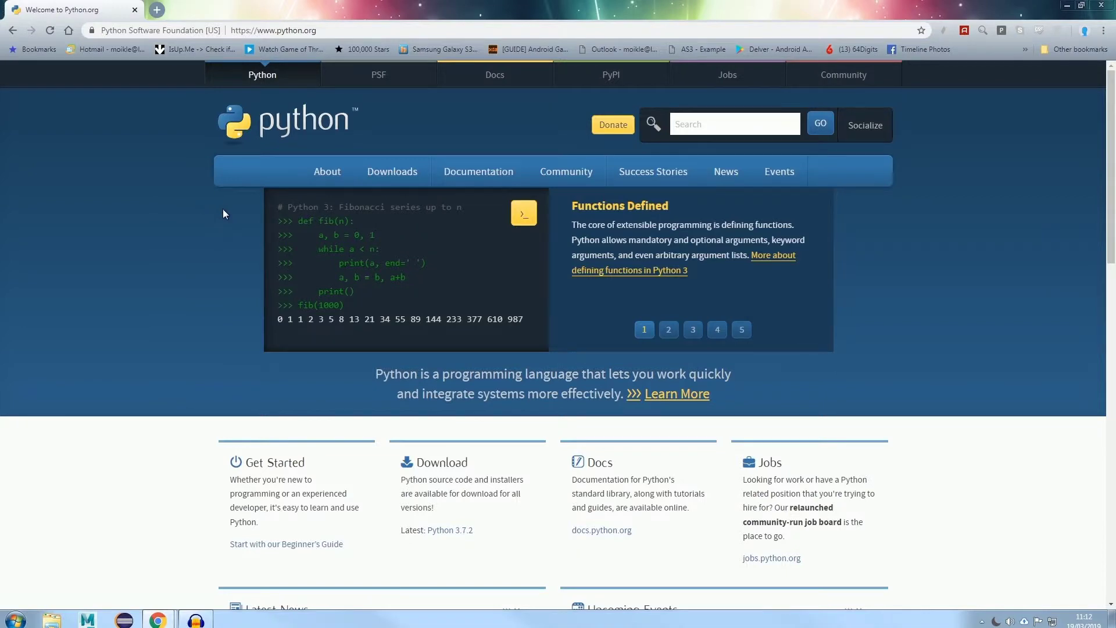
pyautogui.click(374, 168)
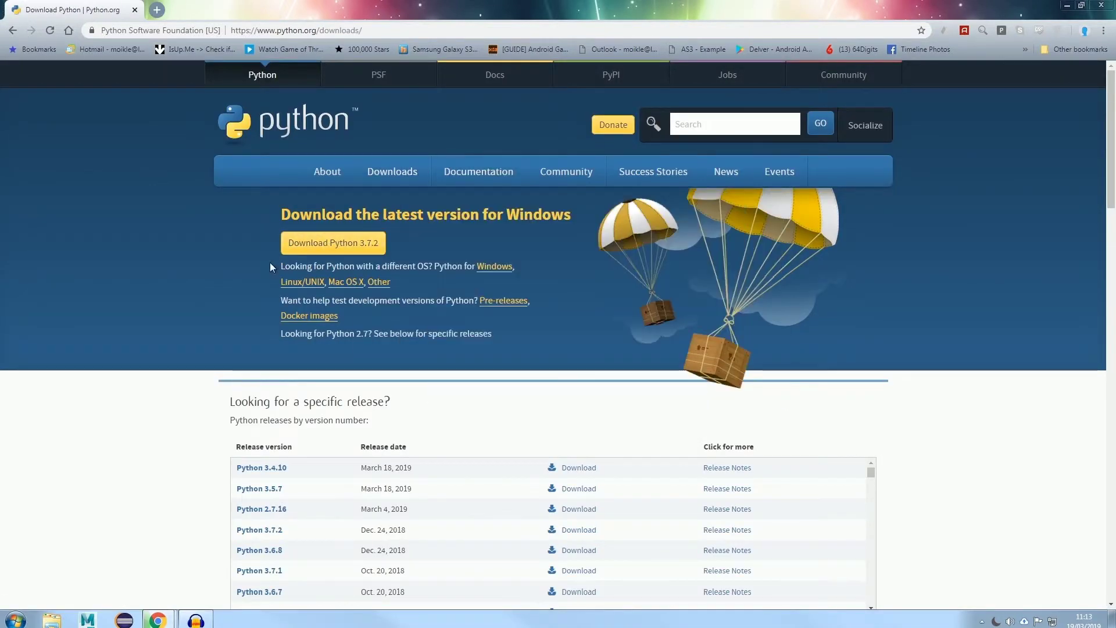
pyautogui.click(320, 245)
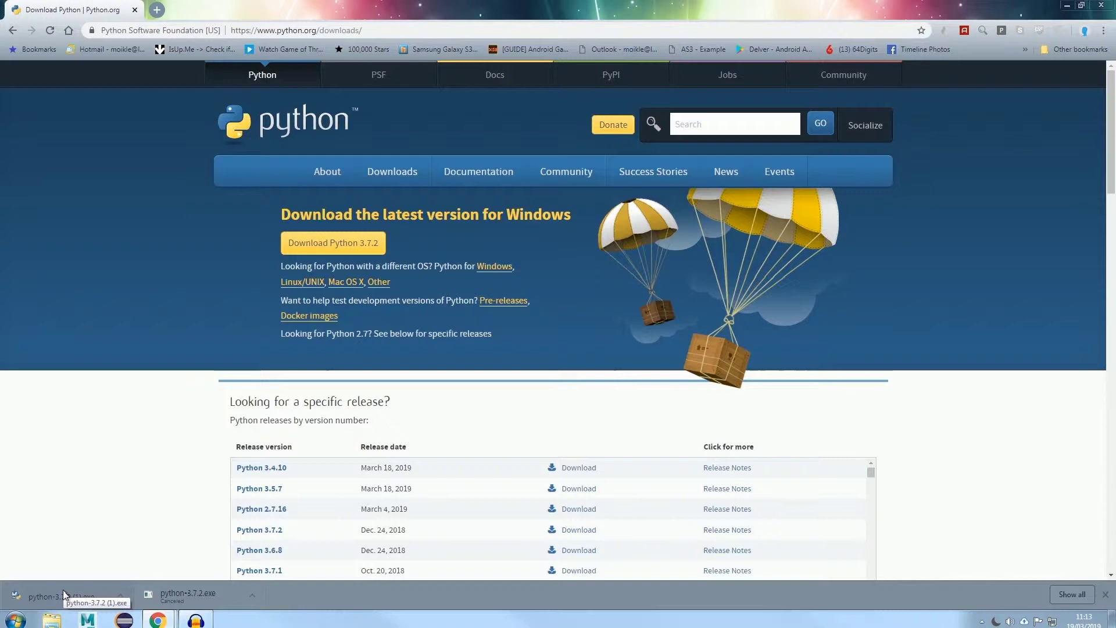
# Run the Python 3.7.2 installer with Install Now defaults, then close the success window.
pyautogui.click(64, 594)
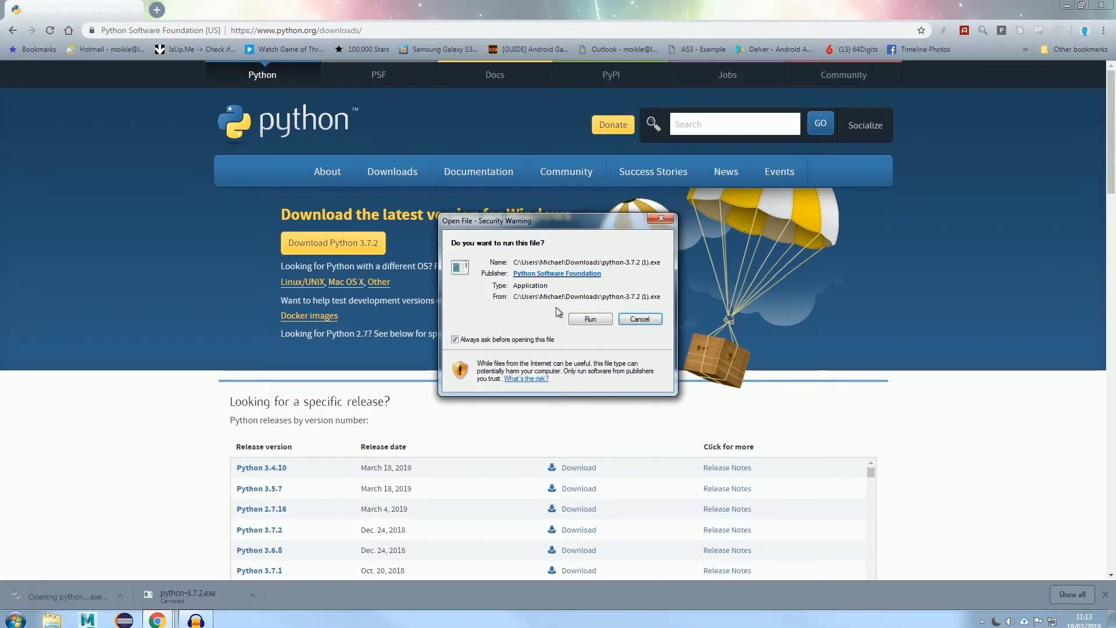
pyautogui.click(591, 319)
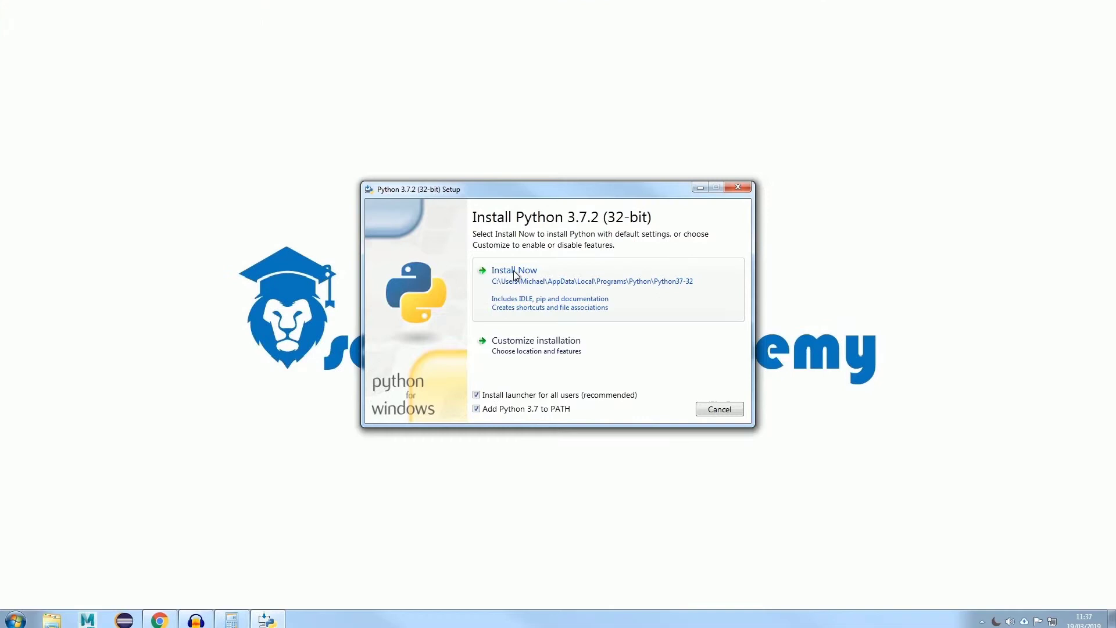
pyautogui.click(514, 275)
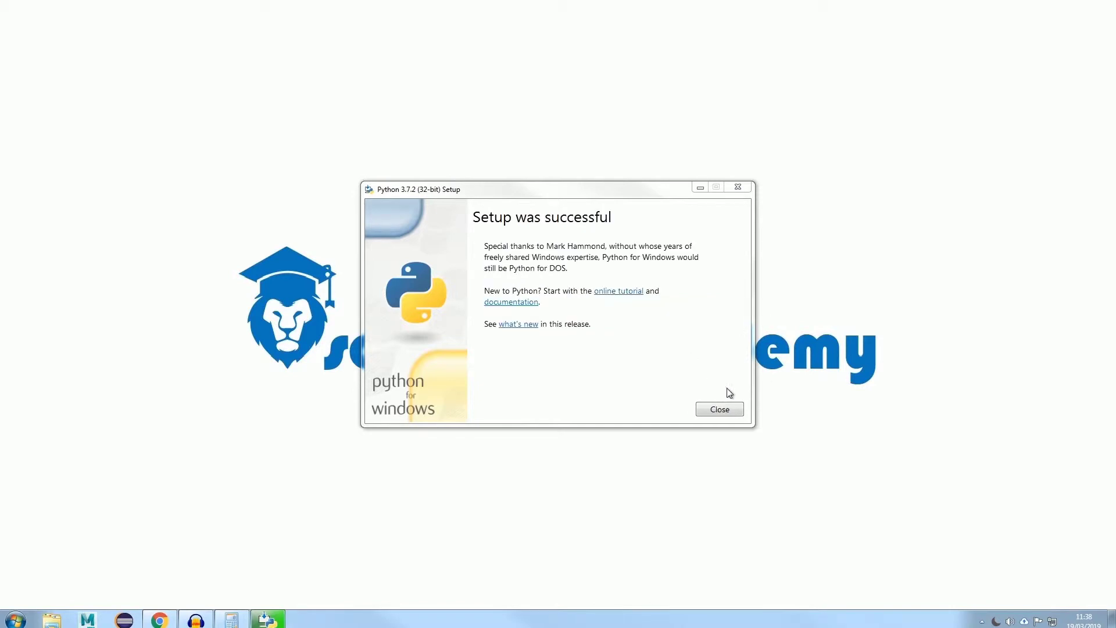
pyautogui.click(720, 410)
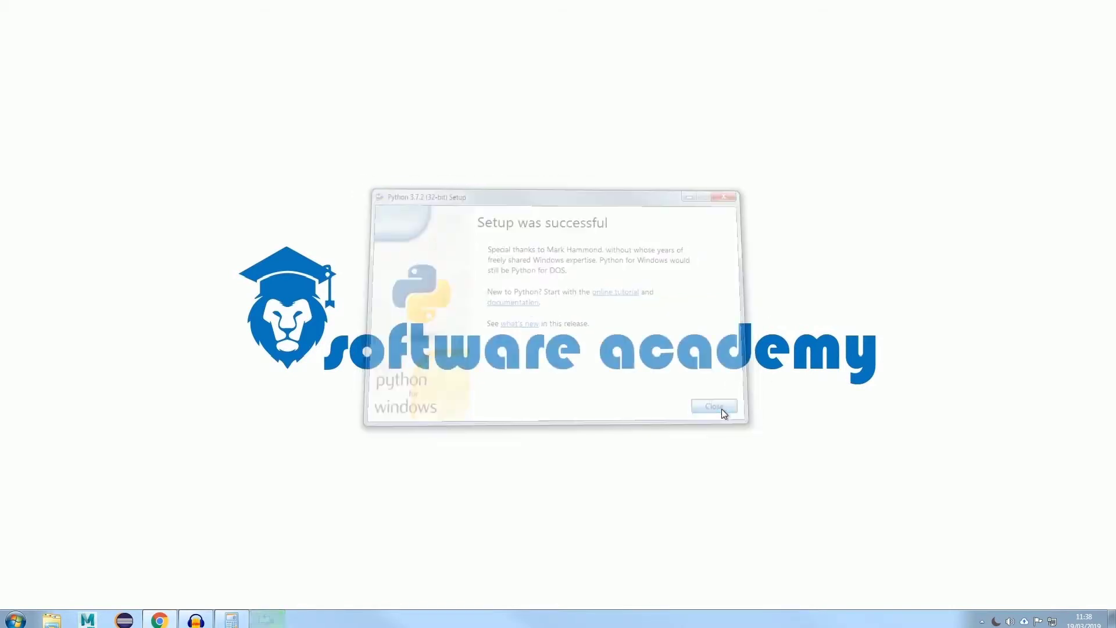
# Search 'idle' in the Start menu and launch IDLE (Python 3.7 32-bit).
pyautogui.click(18, 620)
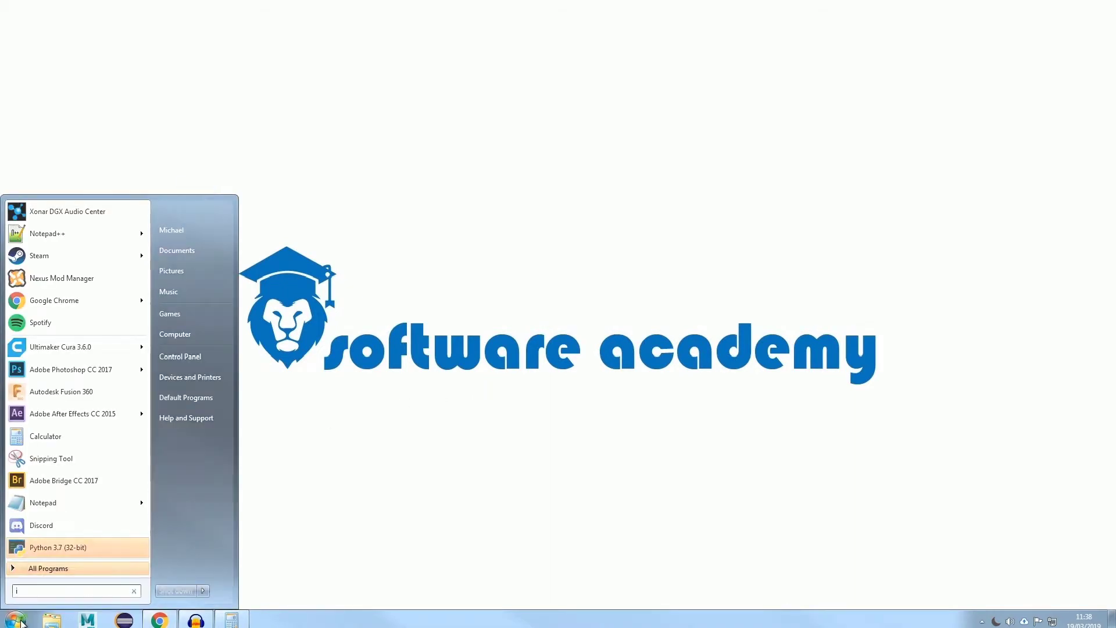
pyautogui.write('idle')
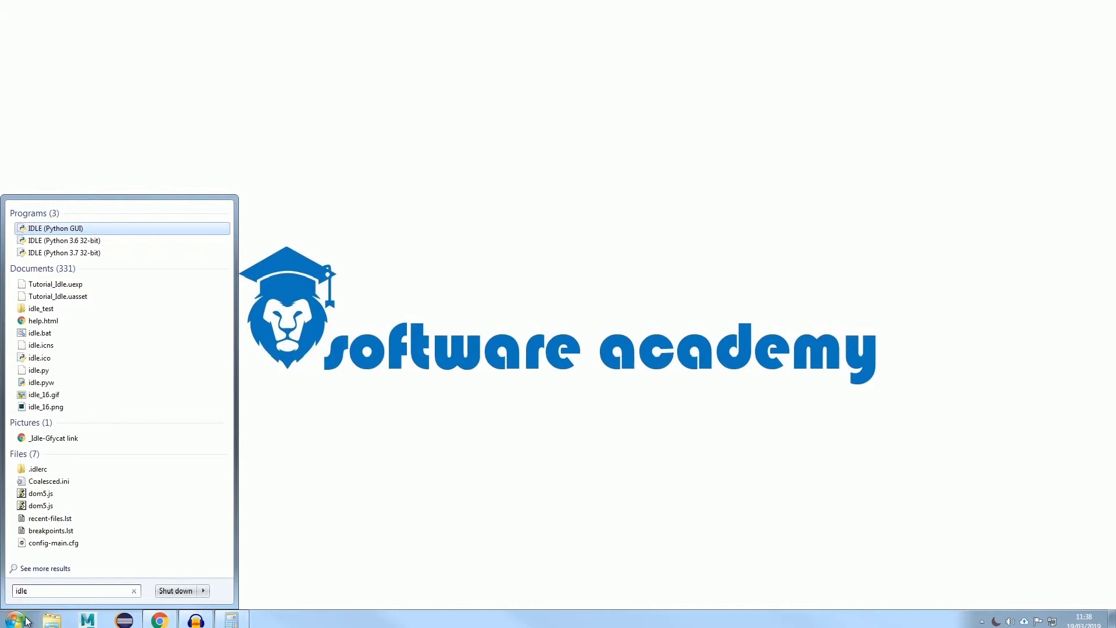
pyautogui.click(99, 253)
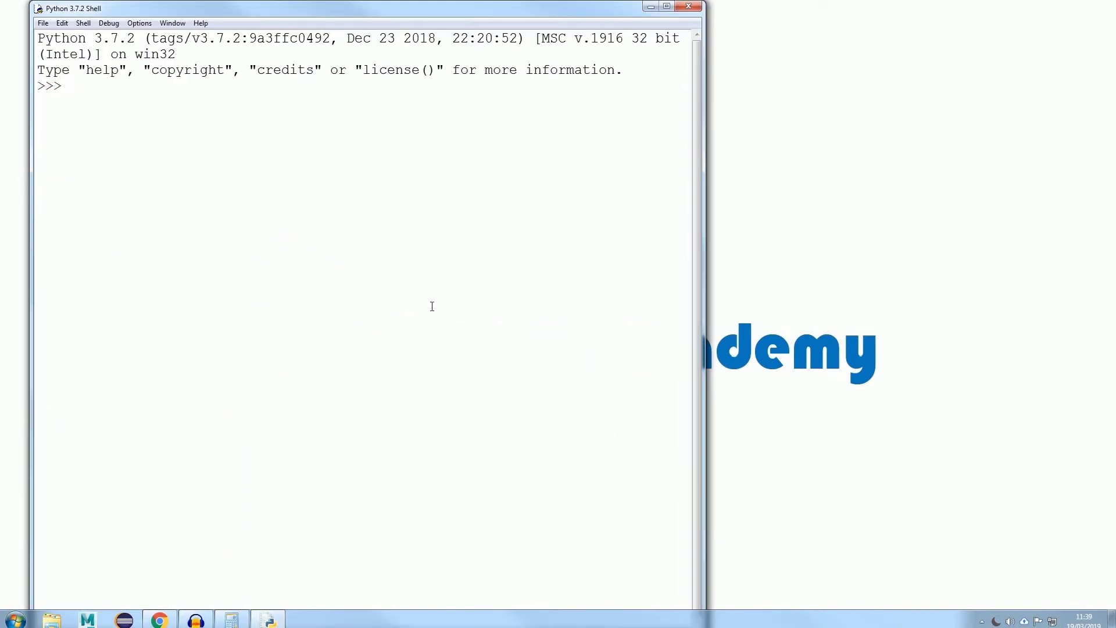
# Drag the Python 3.7.2 Shell window rightward toward the screen centre.
pyautogui.moveTo(193, 8); pyautogui.dragTo(366, 17)
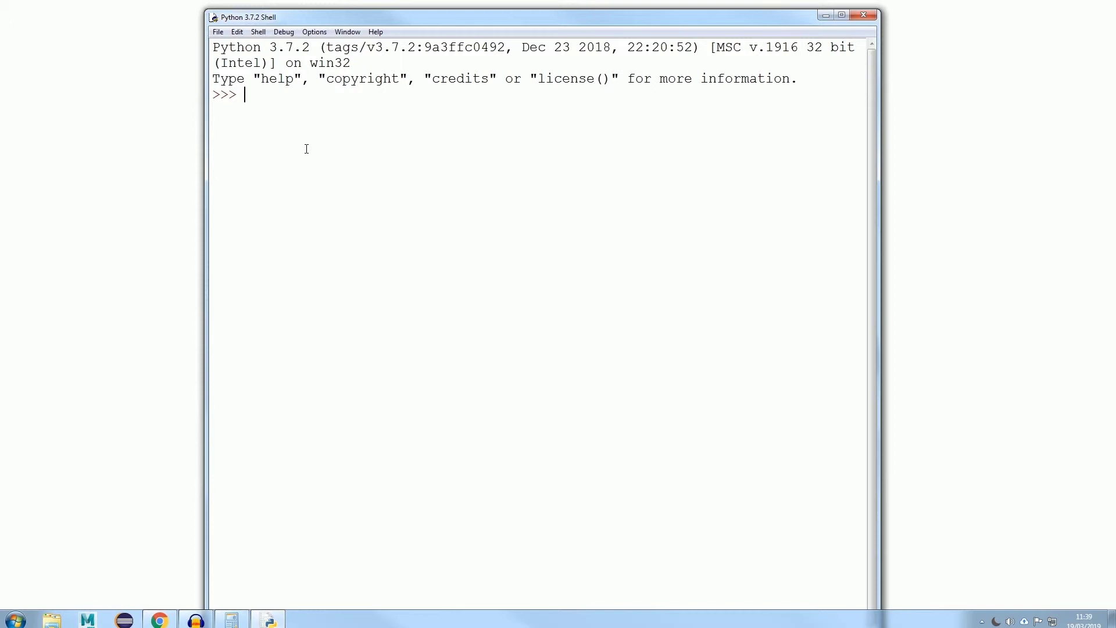
pyautogui.write('pr')
pyautogui.write('int')
pyautogui.write('()')
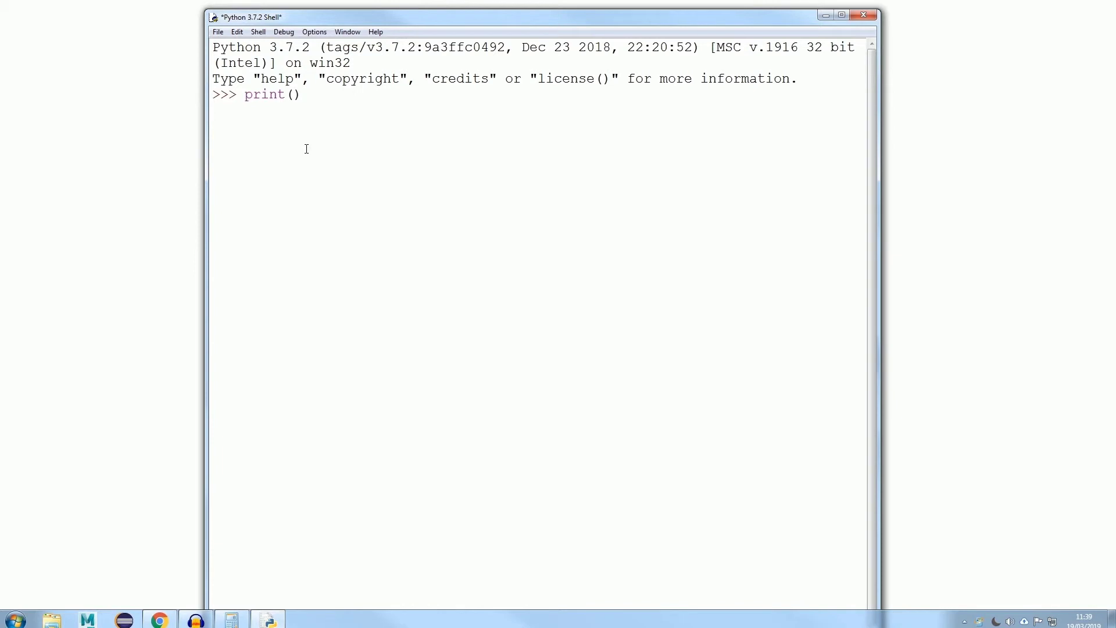
# Enter and run print("Hello, world!") at the >>> prompt.
pyautogui.press('Left')
pyautogui.write('""')
pyautogui.press('Left')
pyautogui.write('Hello, ')
pyautogui.write('world!')
pyautogui.press('Return')
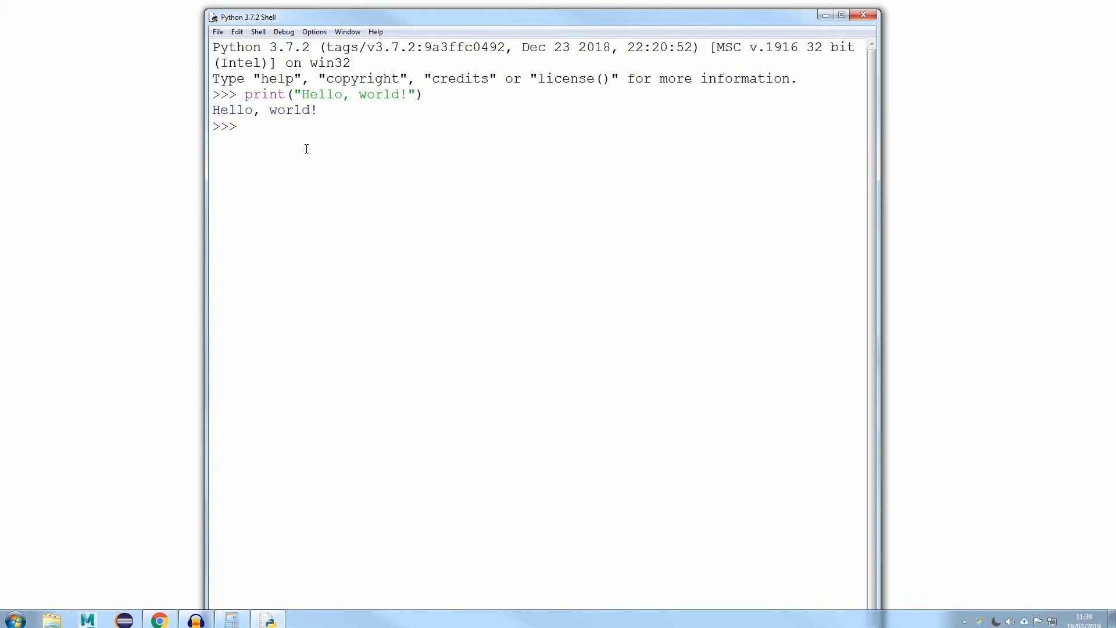